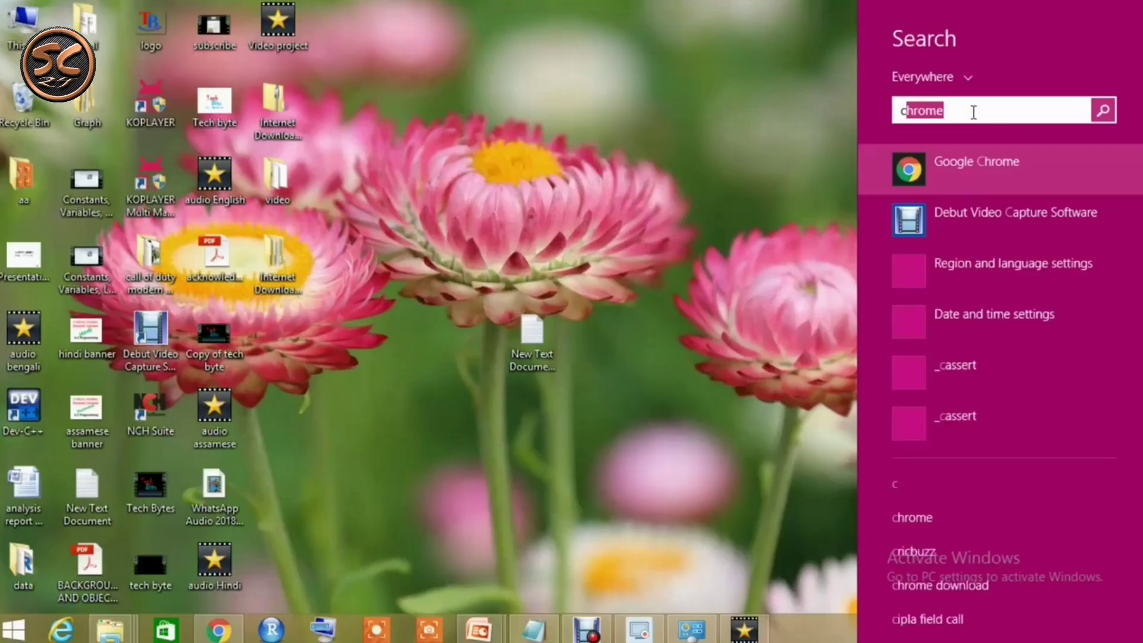
- Find Internet Download Manager among the installed programs in Control Panel and start its uninstaller
text(co)
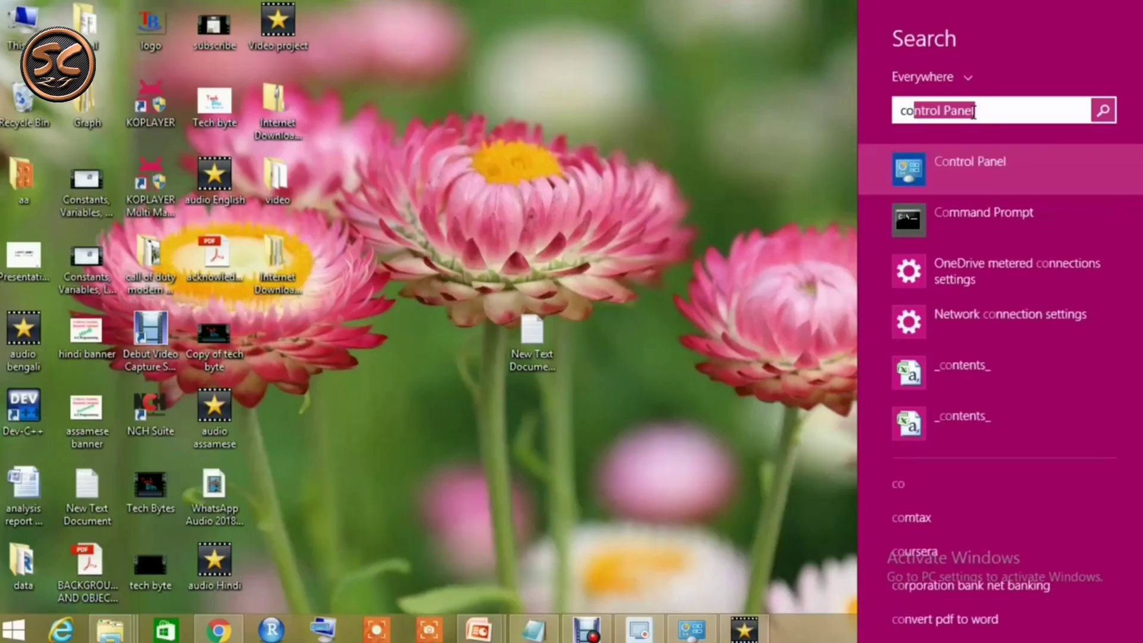
click(957, 162)
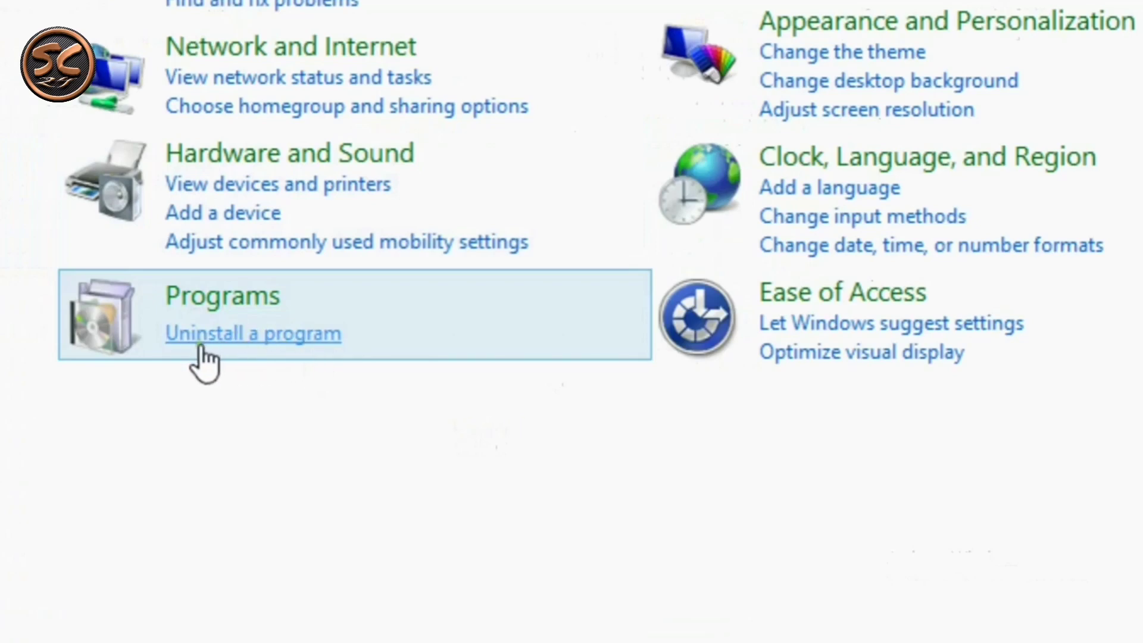
click(274, 335)
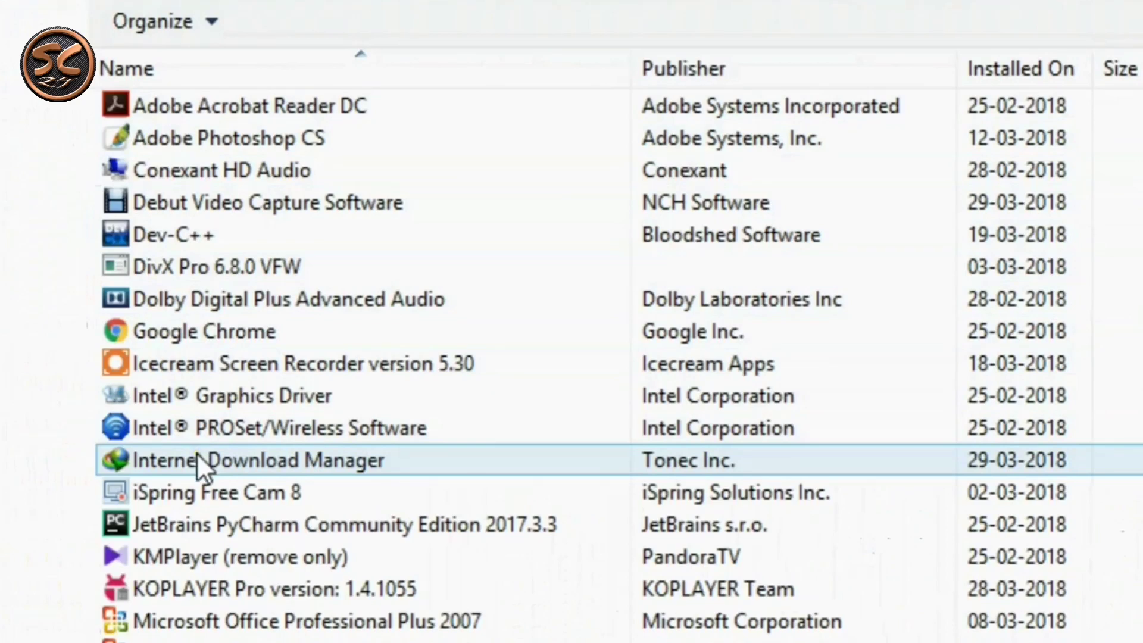
click(198, 455)
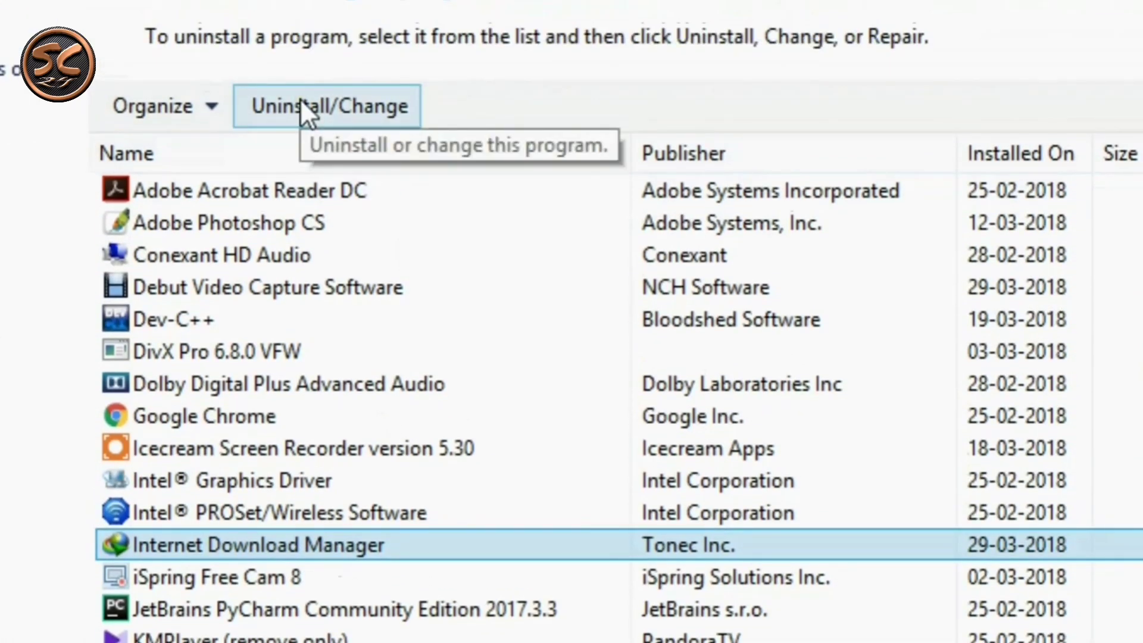
click(301, 102)
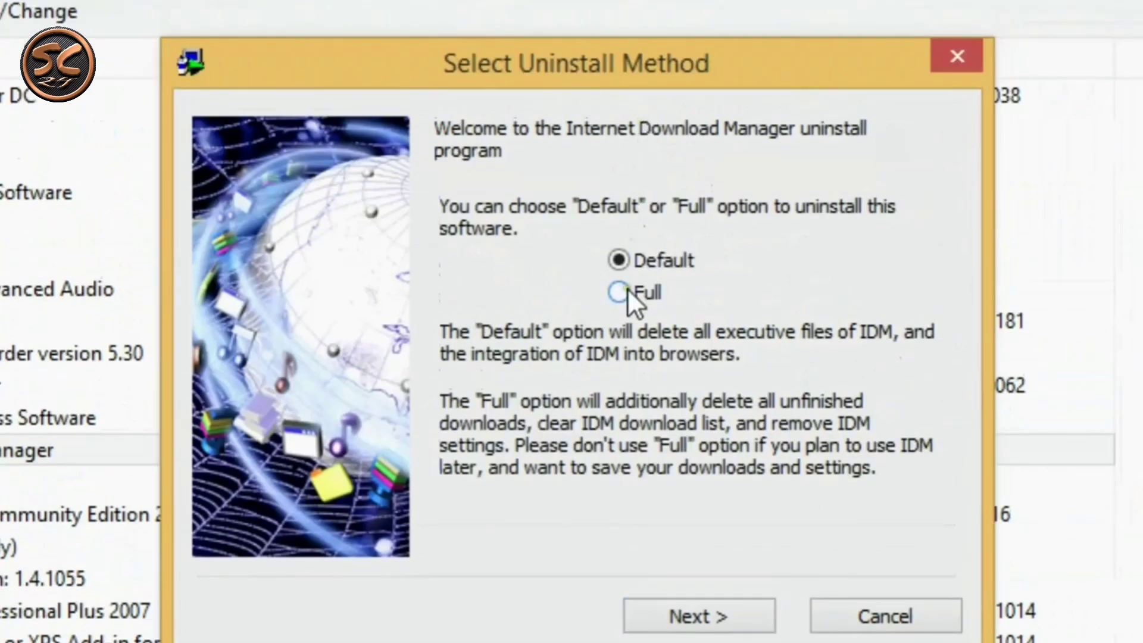
- Uninstall Internet Download Manager with the Full option and decline the computer reboot
click(618, 134)
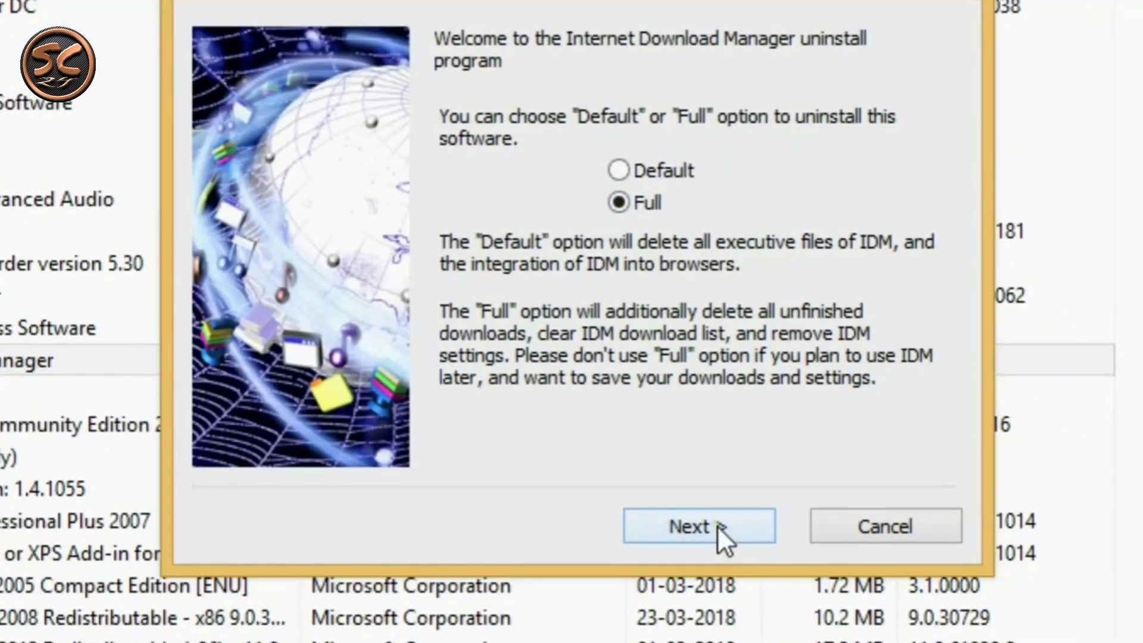
click(718, 616)
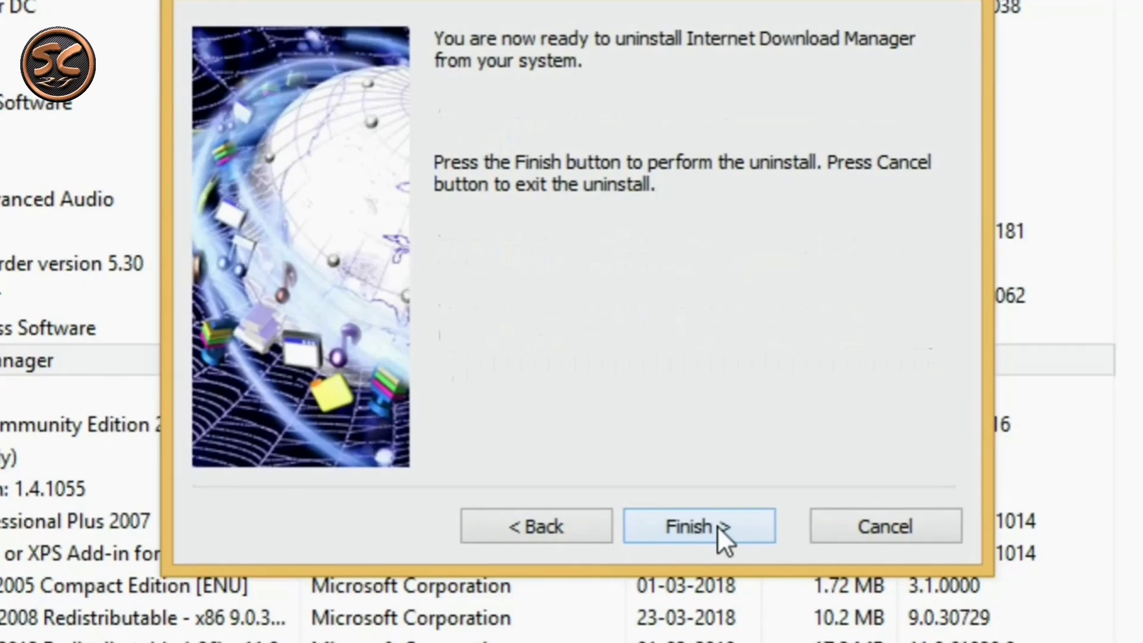
click(717, 527)
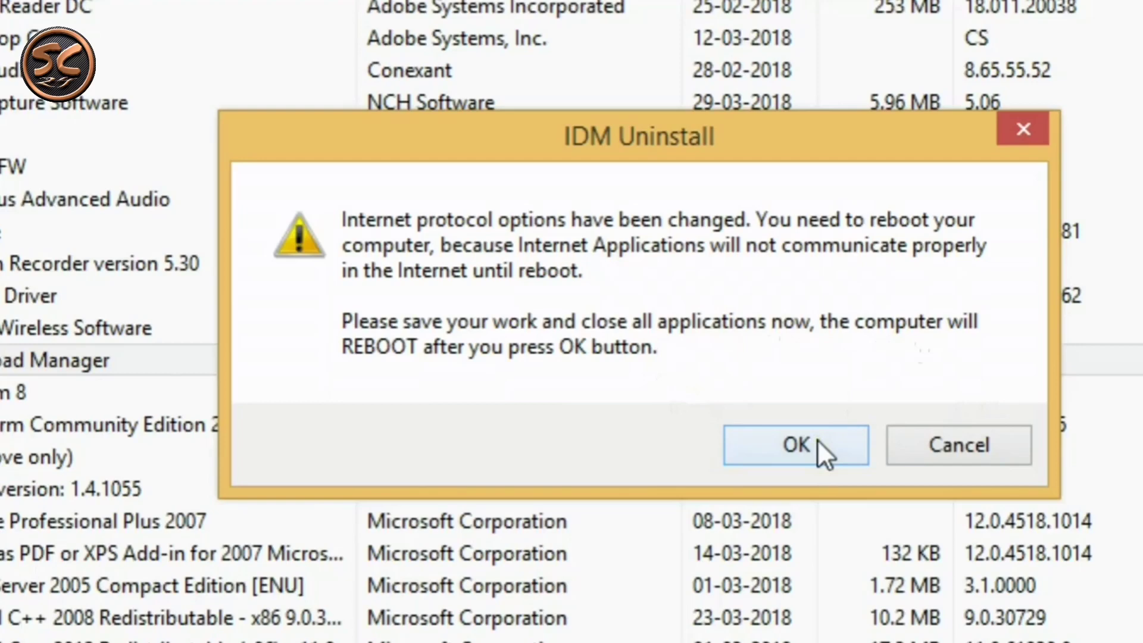
click(895, 443)
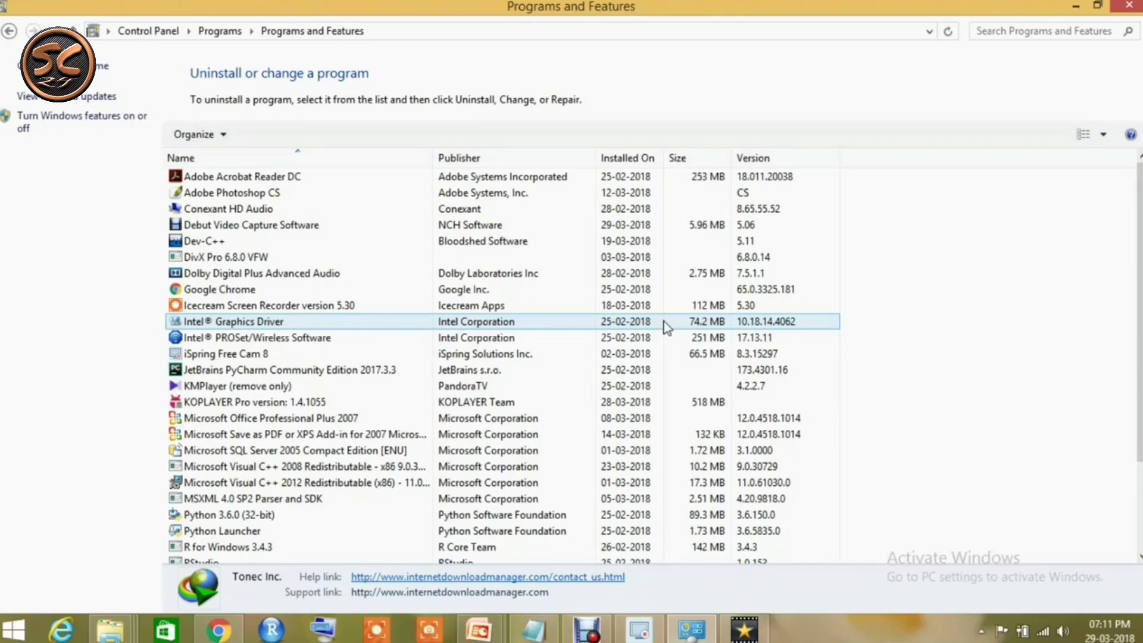
- Extract the Internet Download Manager [IDM] v6.21 Build 1 + Crack zip on the desktop to its default folder
key(super+d)
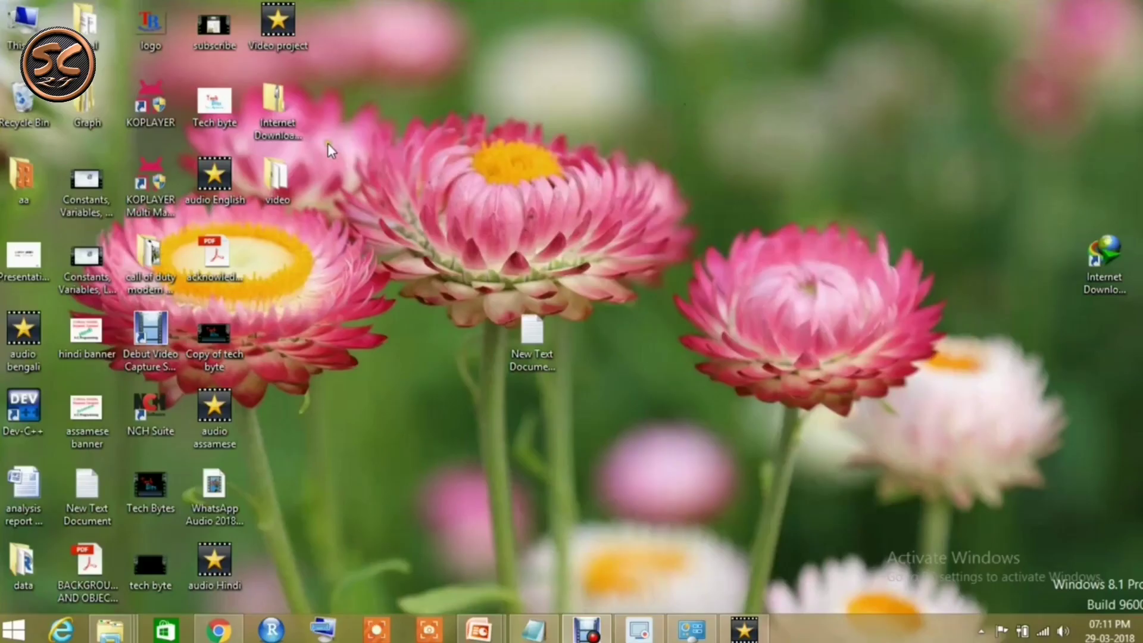
click(267, 116)
mouse_move(281, 116)
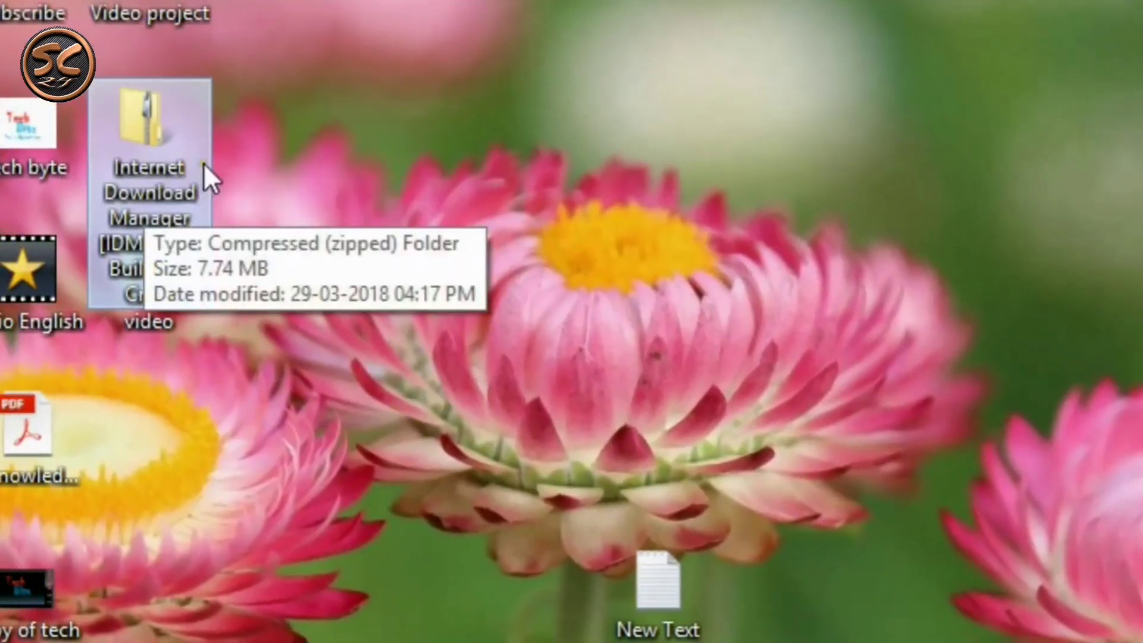
right_click(156, 138)
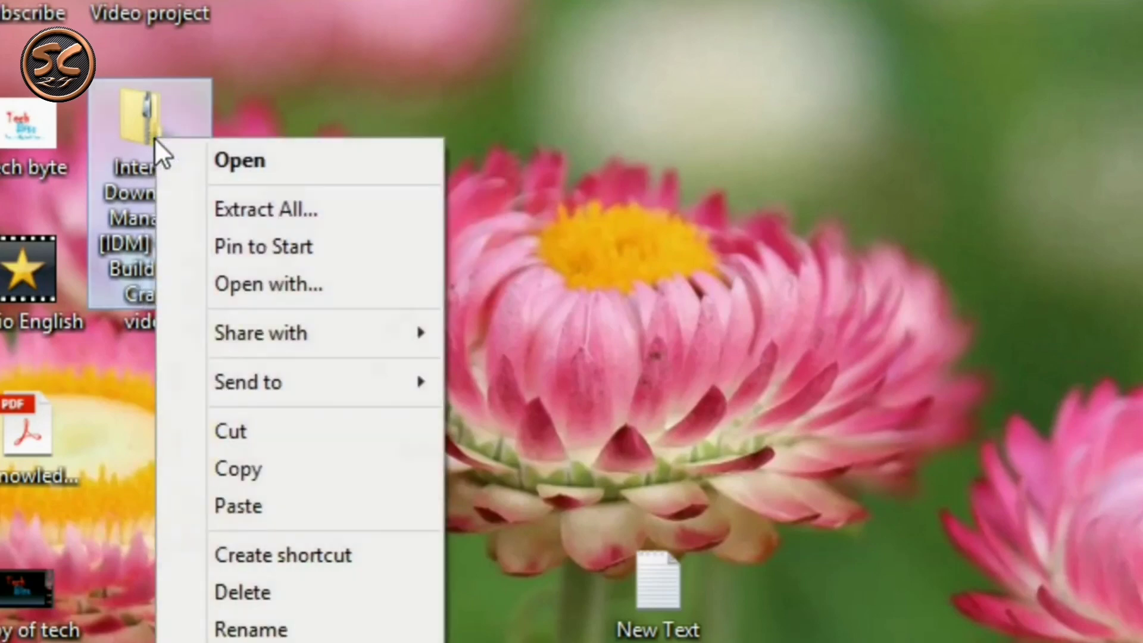
click(231, 212)
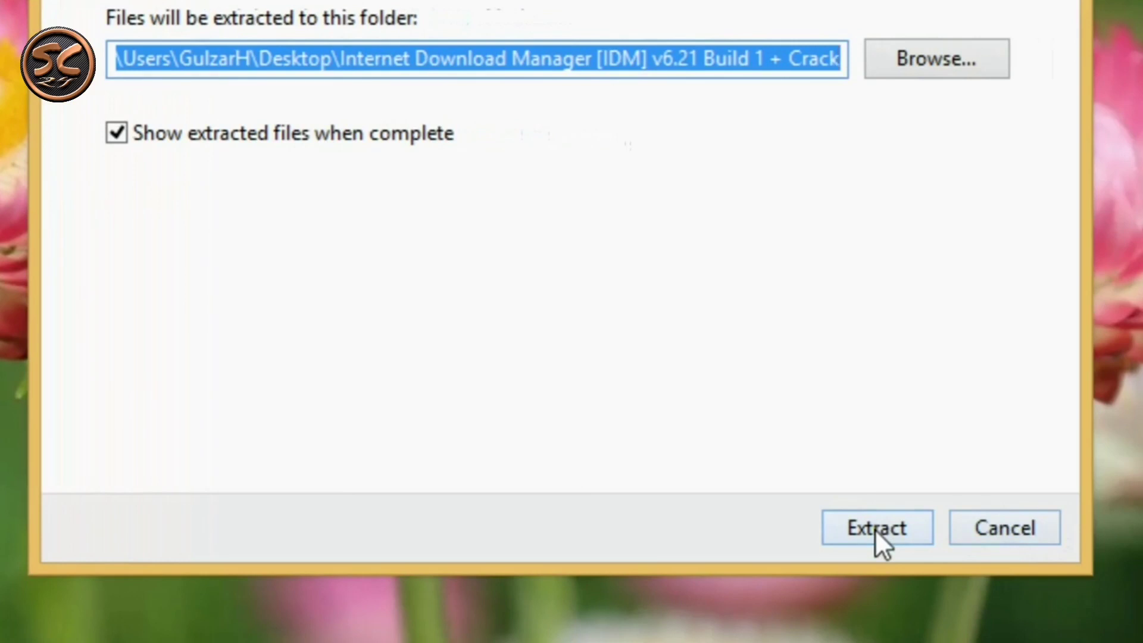
click(876, 532)
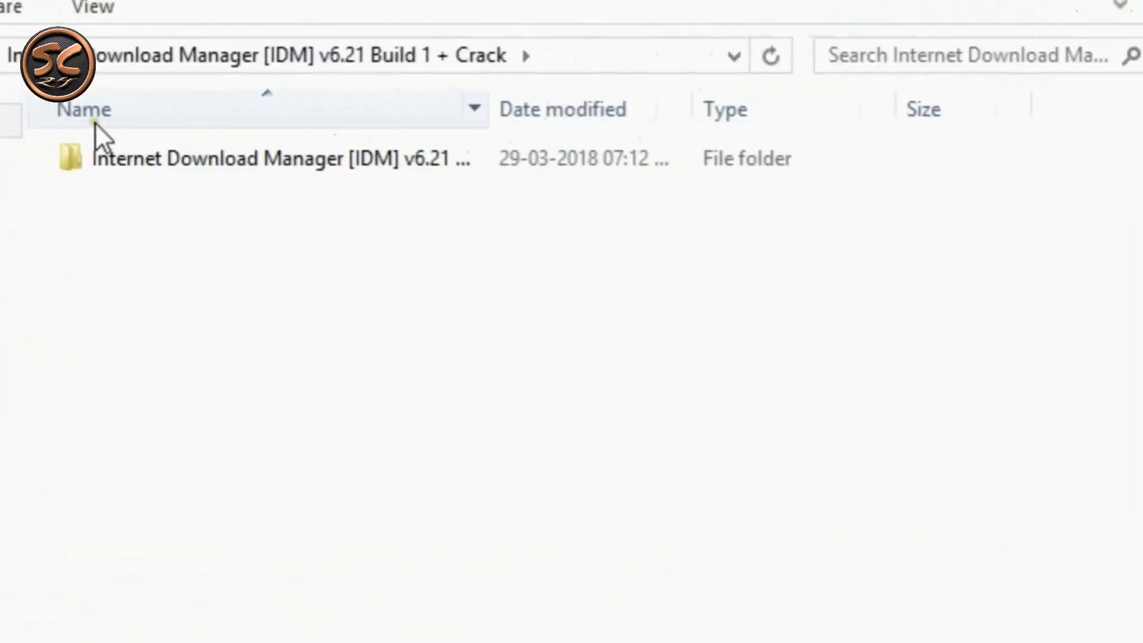
- Run the idman621f installer from the extracted folder and install with the default destination folder and a desktop icon
double_click(125, 154)
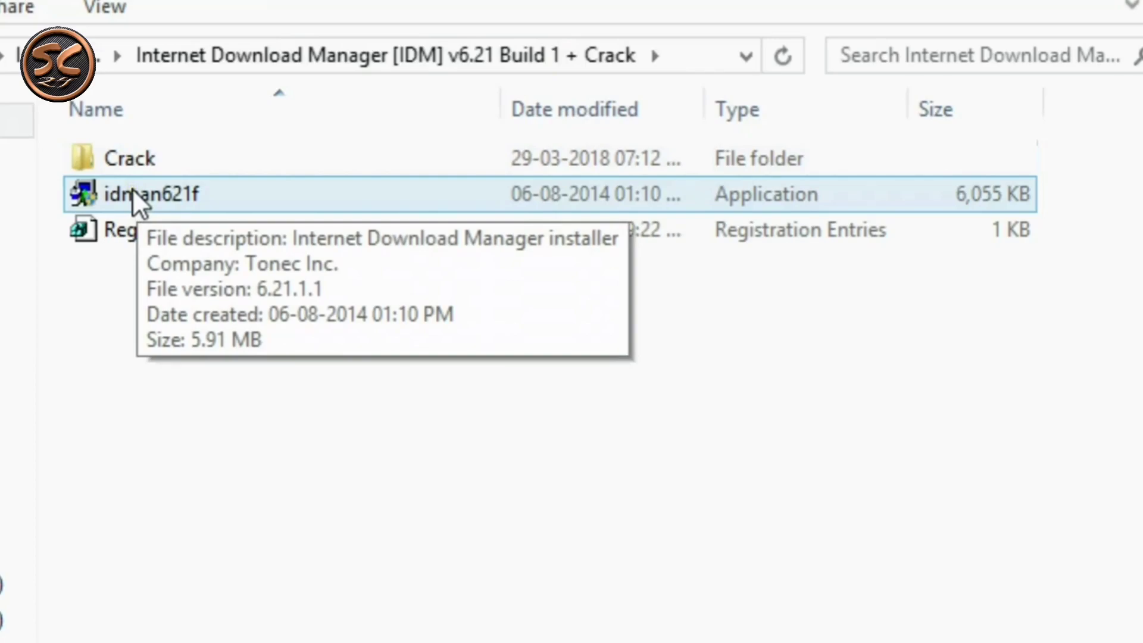
double_click(132, 188)
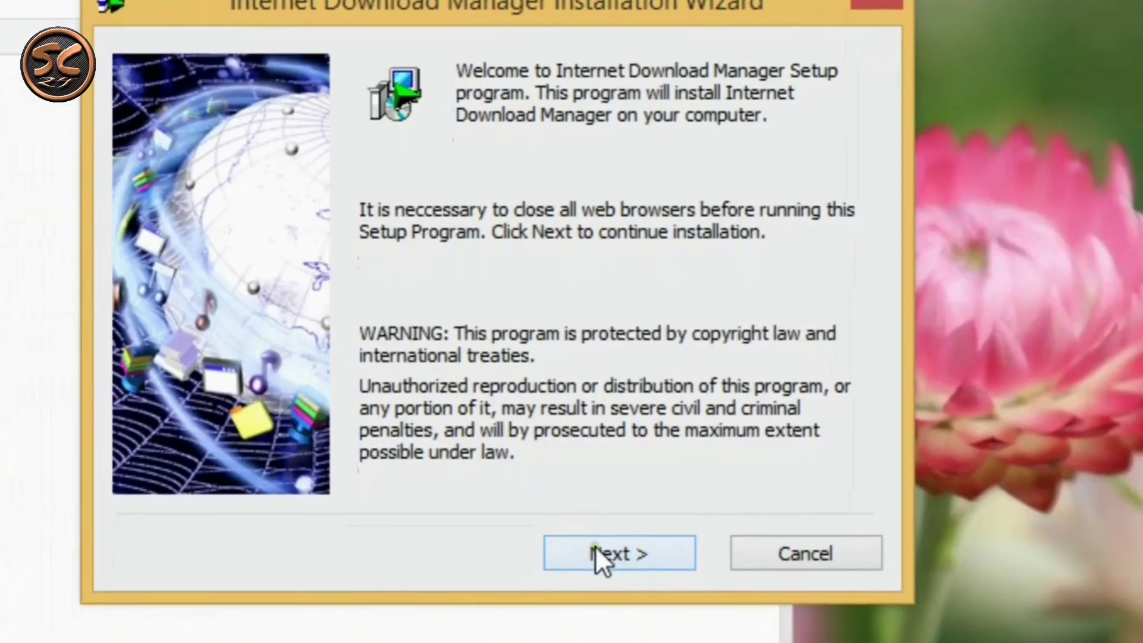
click(597, 554)
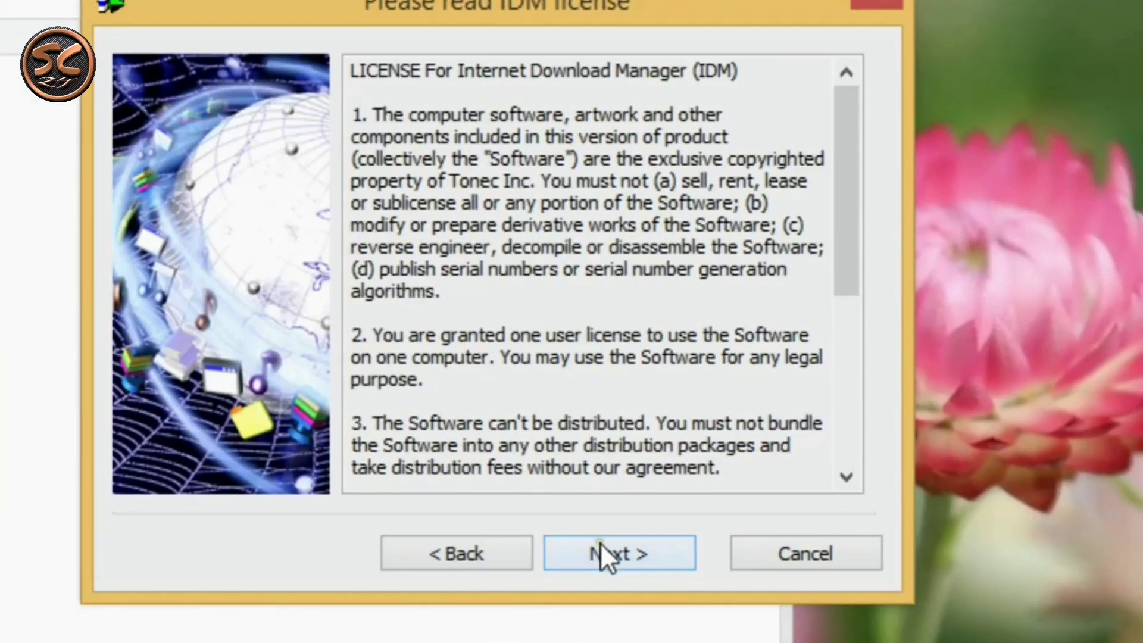
click(600, 544)
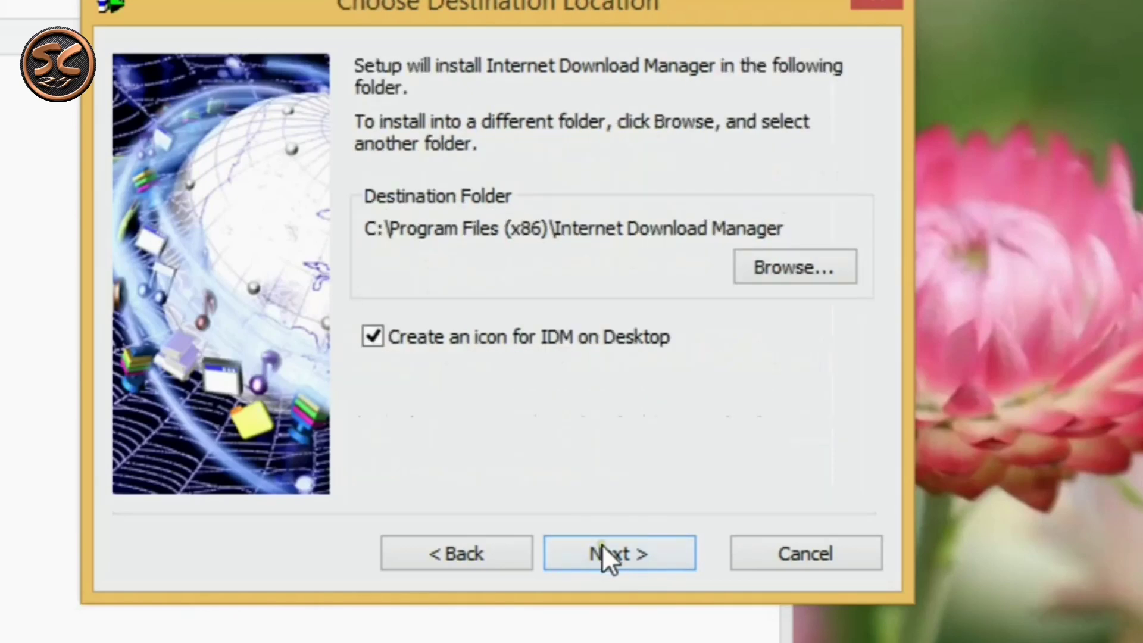
click(602, 544)
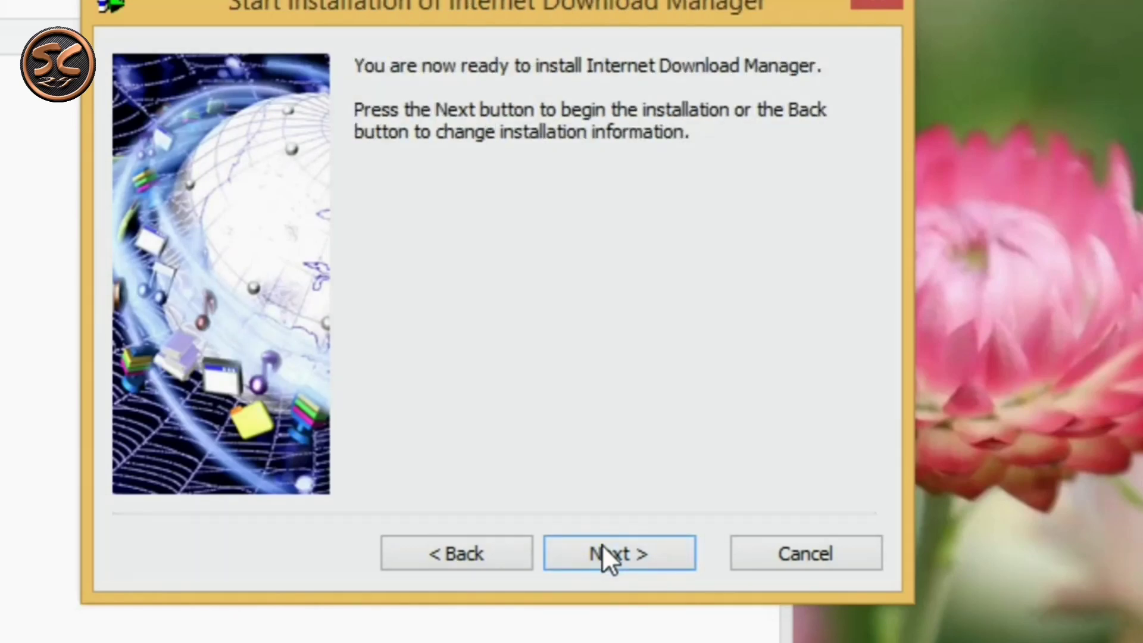
click(601, 544)
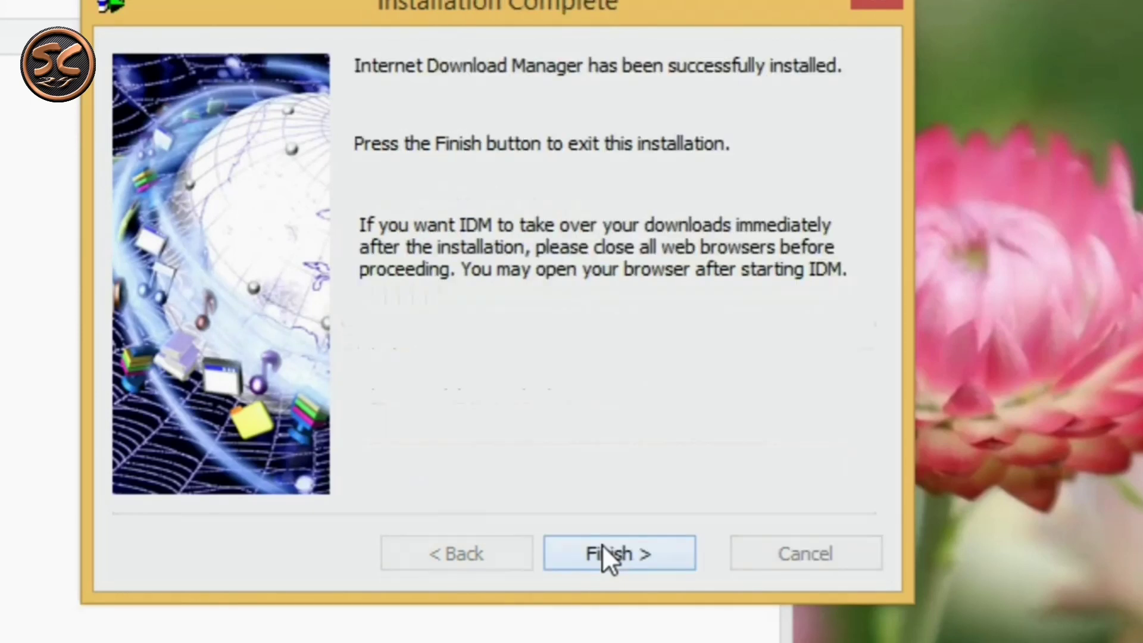
click(604, 545)
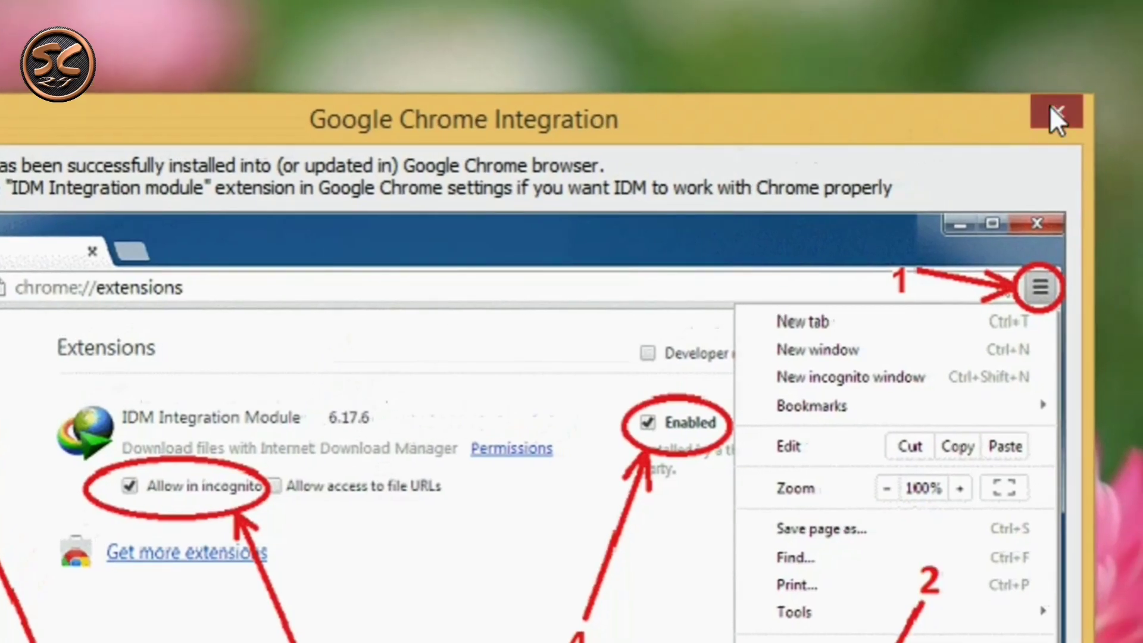
- Close the Google Chrome Integration notice and open the options of Internet Download Manager's hidden notification icon
click(1054, 113)
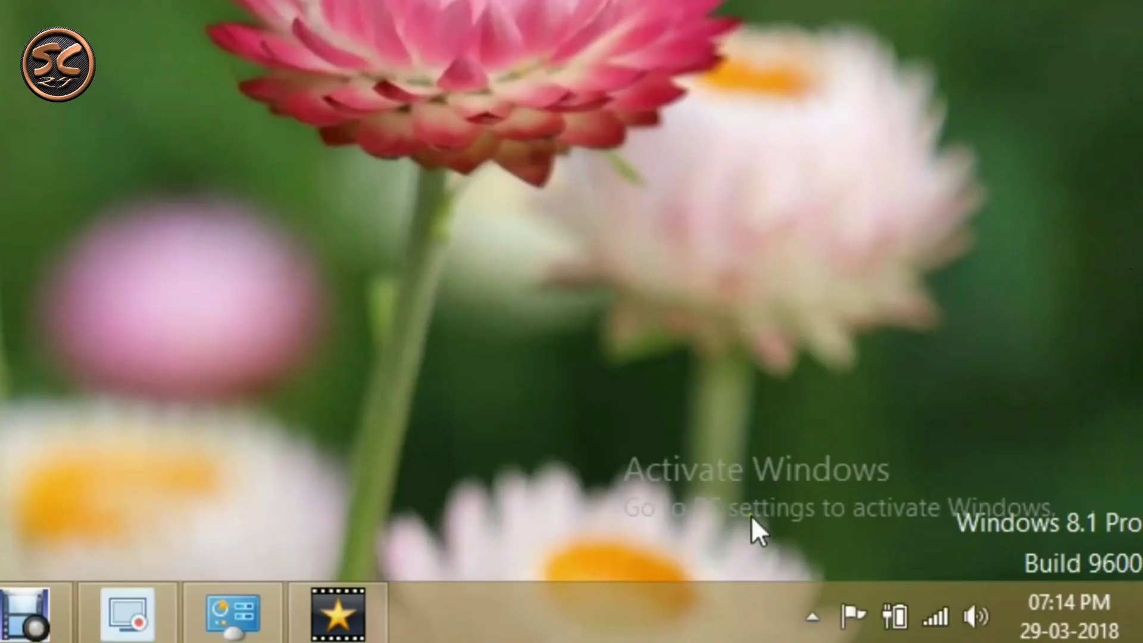
click(812, 614)
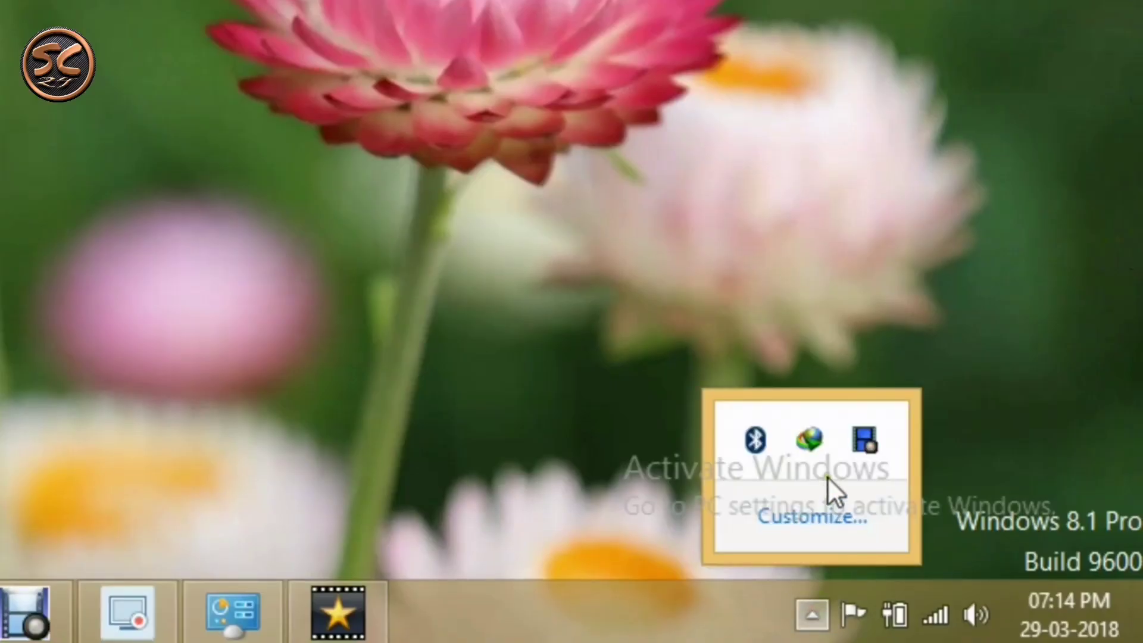
right_click(802, 442)
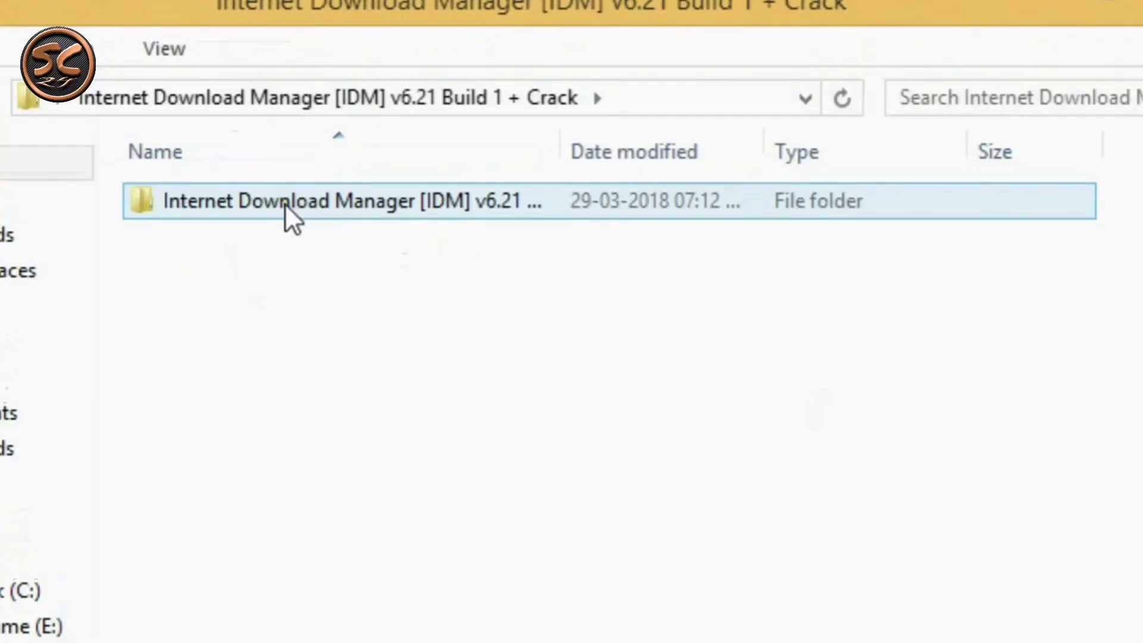
- Copy the IDMan application from the Crack folder inside the extracted archive
double_click(285, 203)
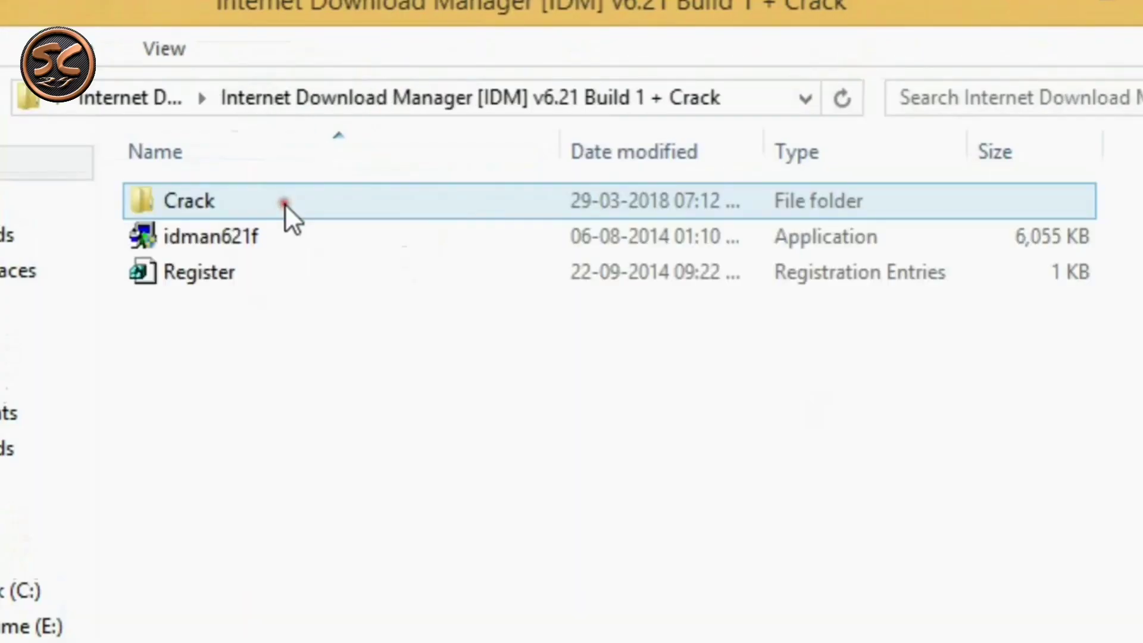
click(261, 202)
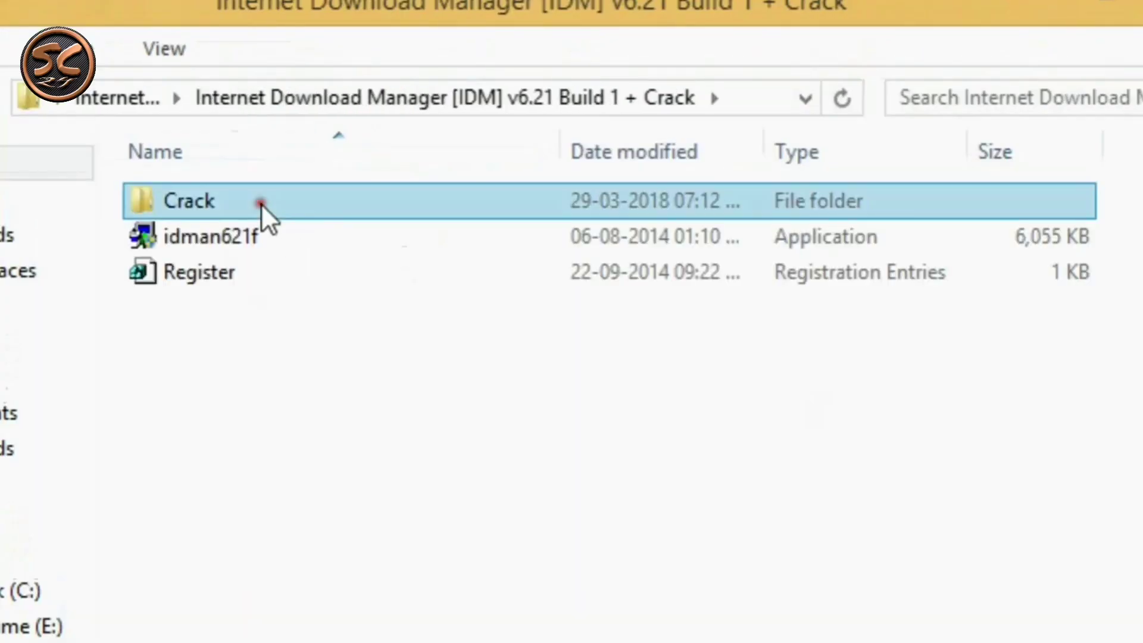
double_click(260, 202)
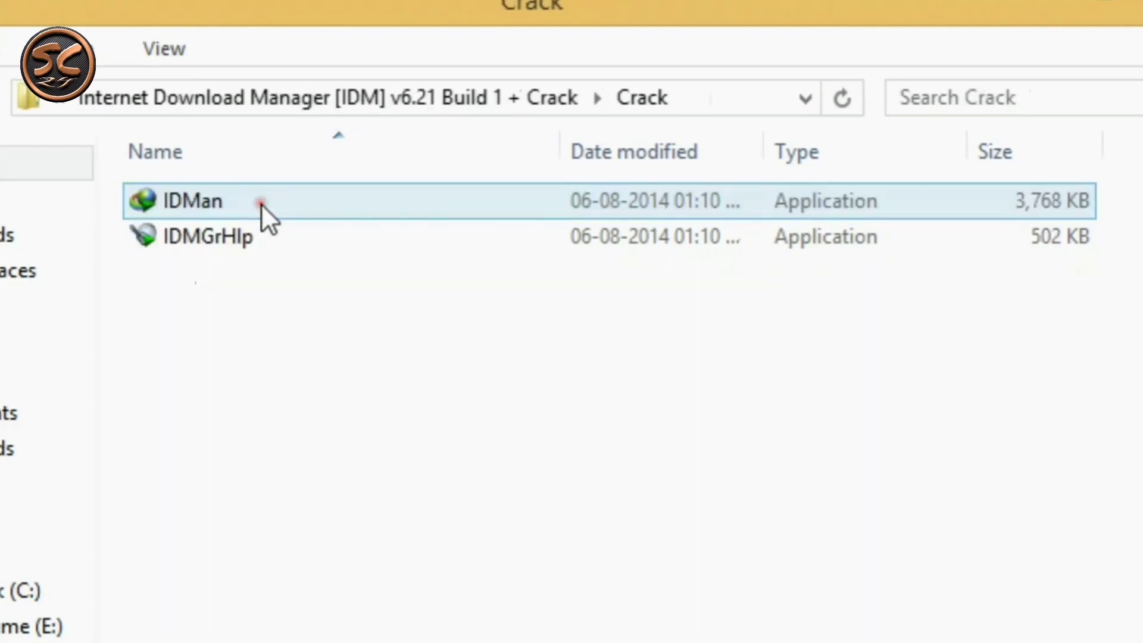
click(251, 202)
right_click(251, 202)
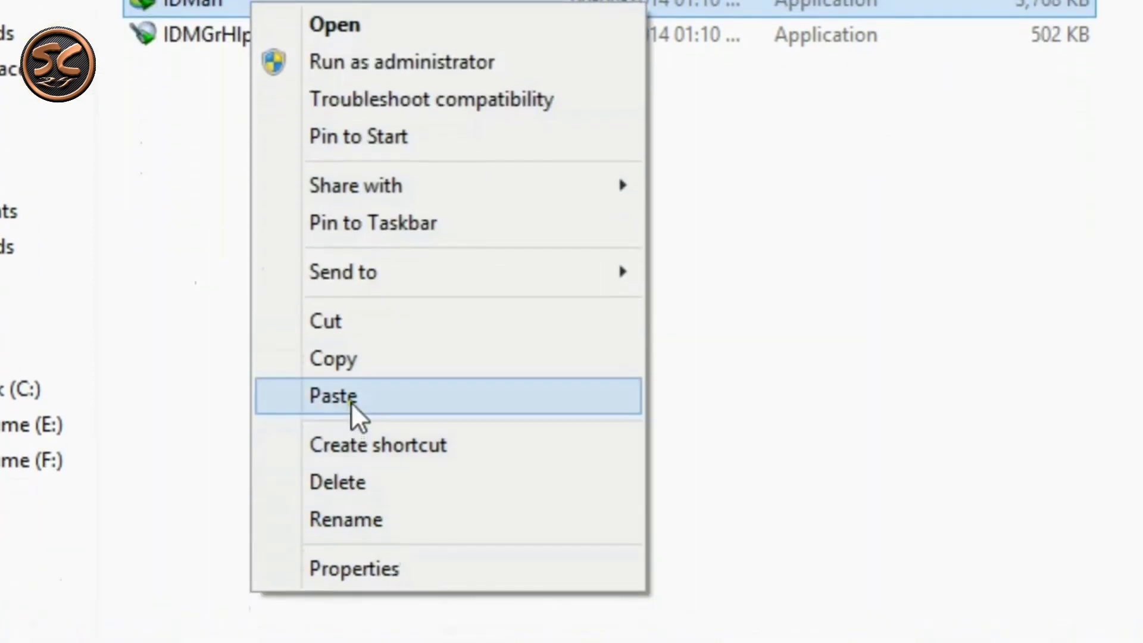
click(345, 364)
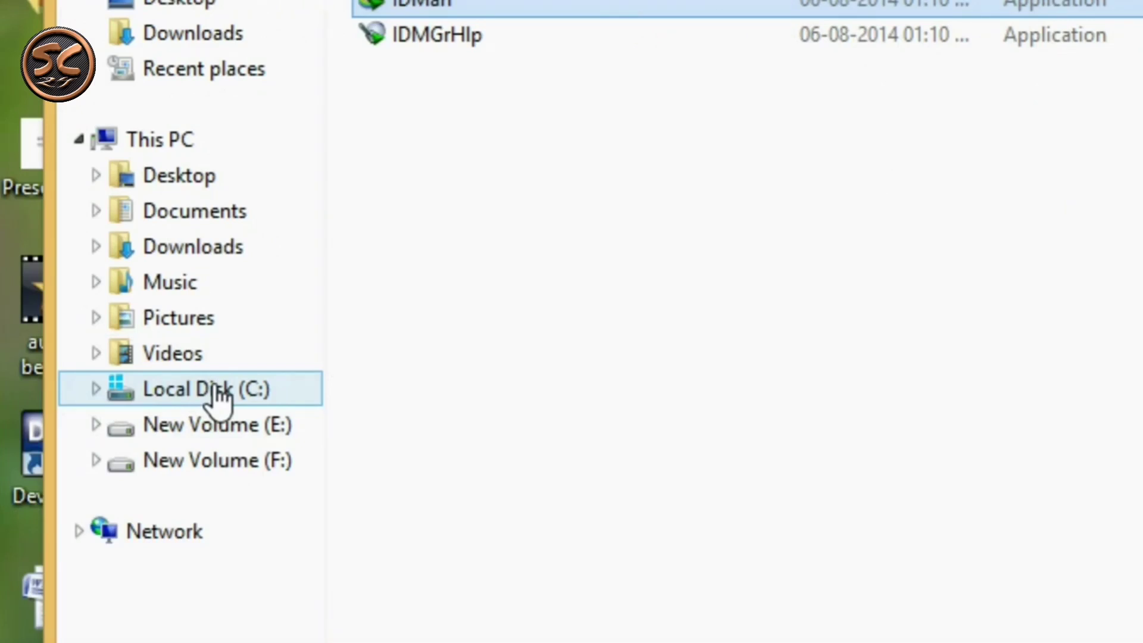
- Paste IDMan into C:\Program Files (x86)\Internet Download Manager, replacing the existing file and granting administrator permission
click(217, 394)
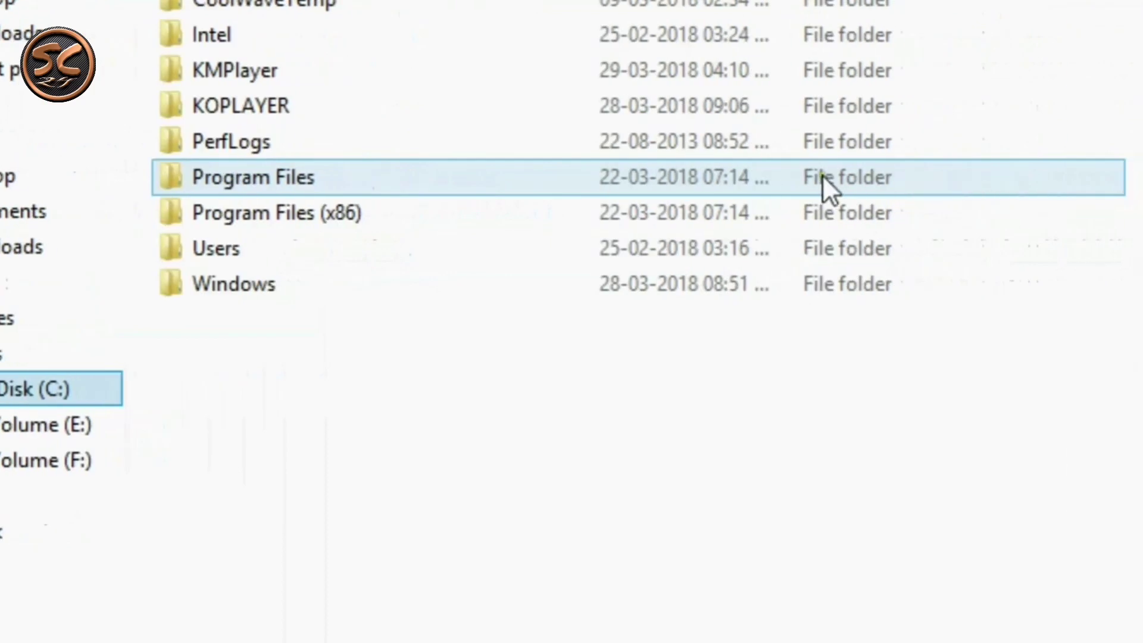
double_click(412, 208)
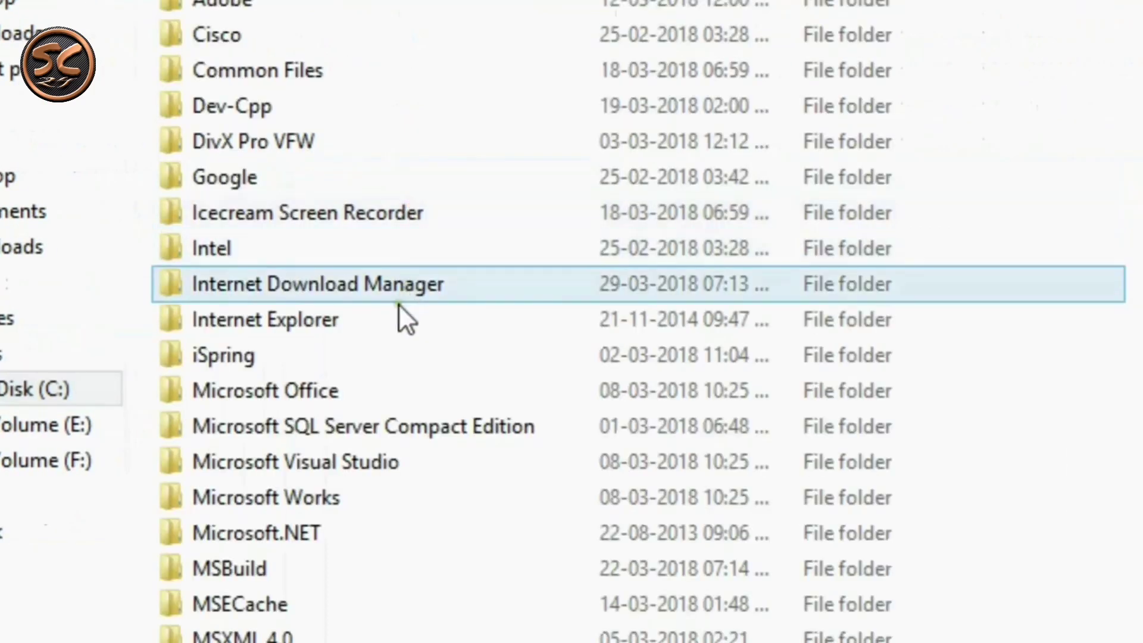
double_click(305, 291)
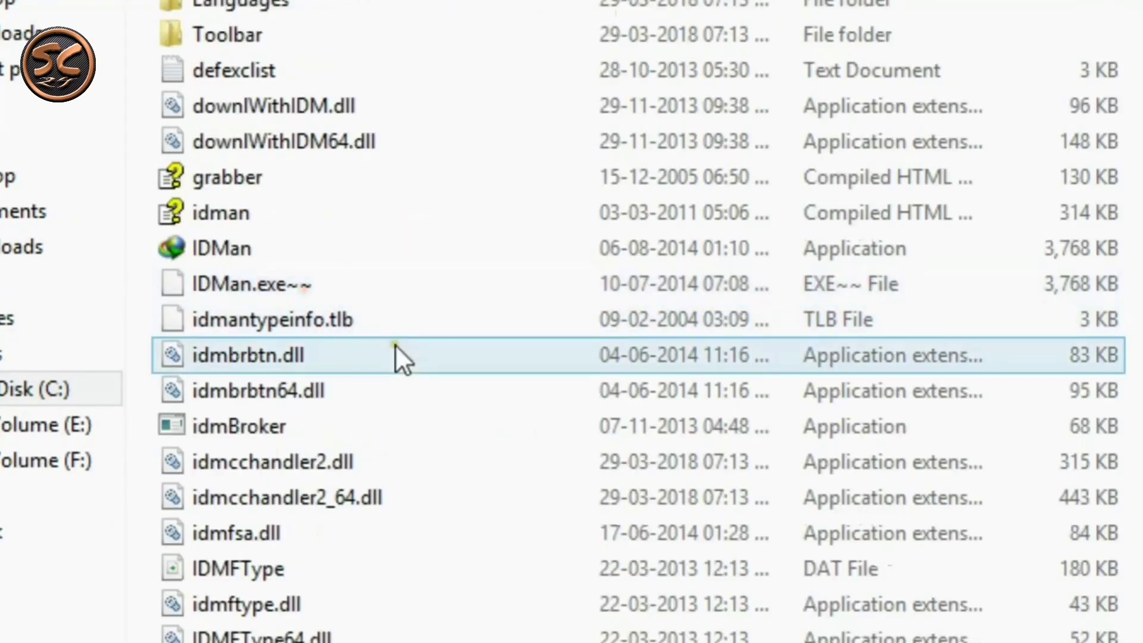
right_click(149, 245)
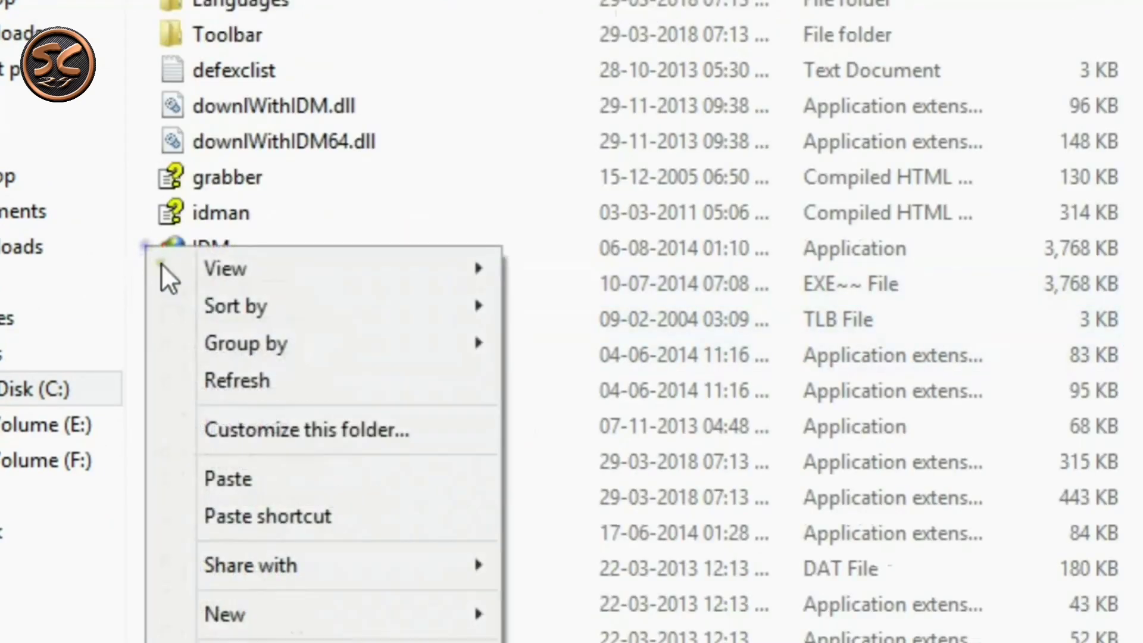
click(248, 483)
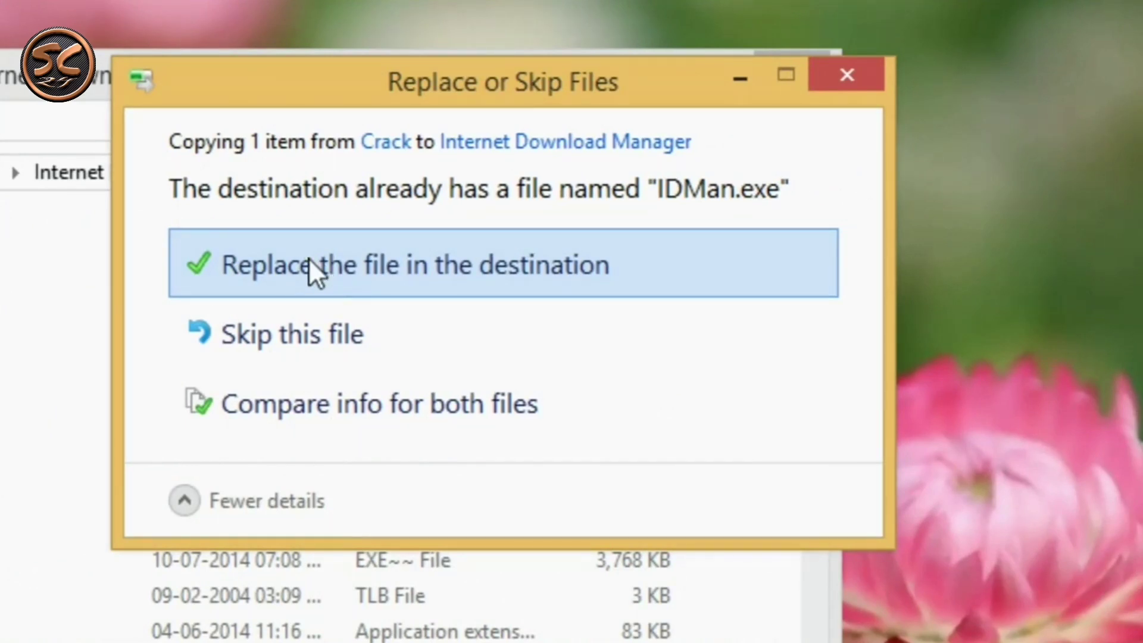
click(308, 259)
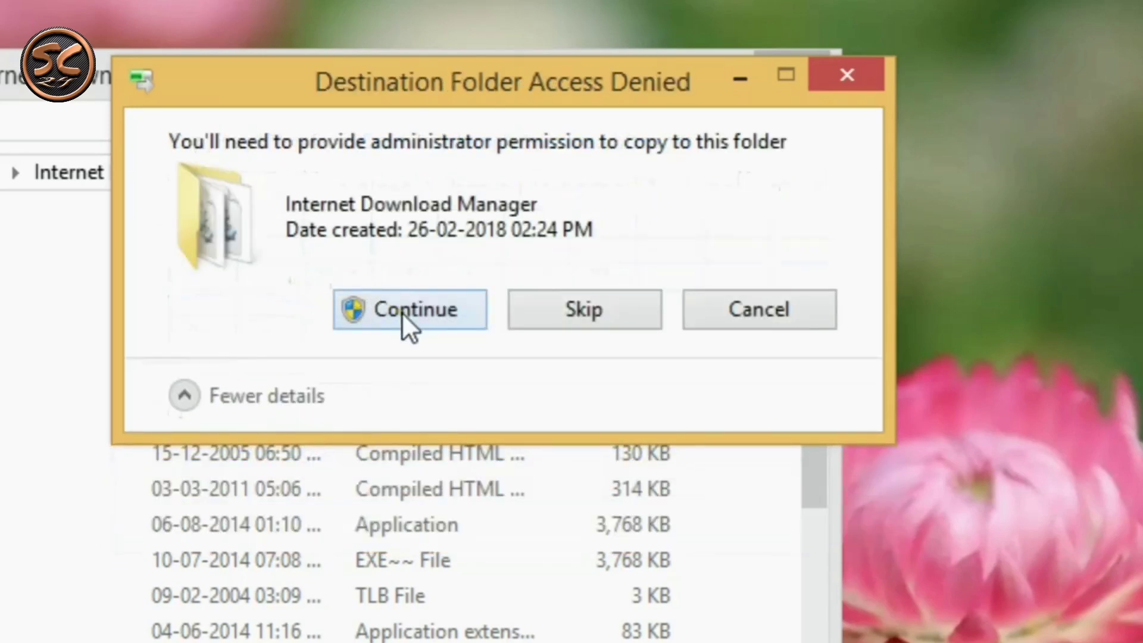
click(402, 311)
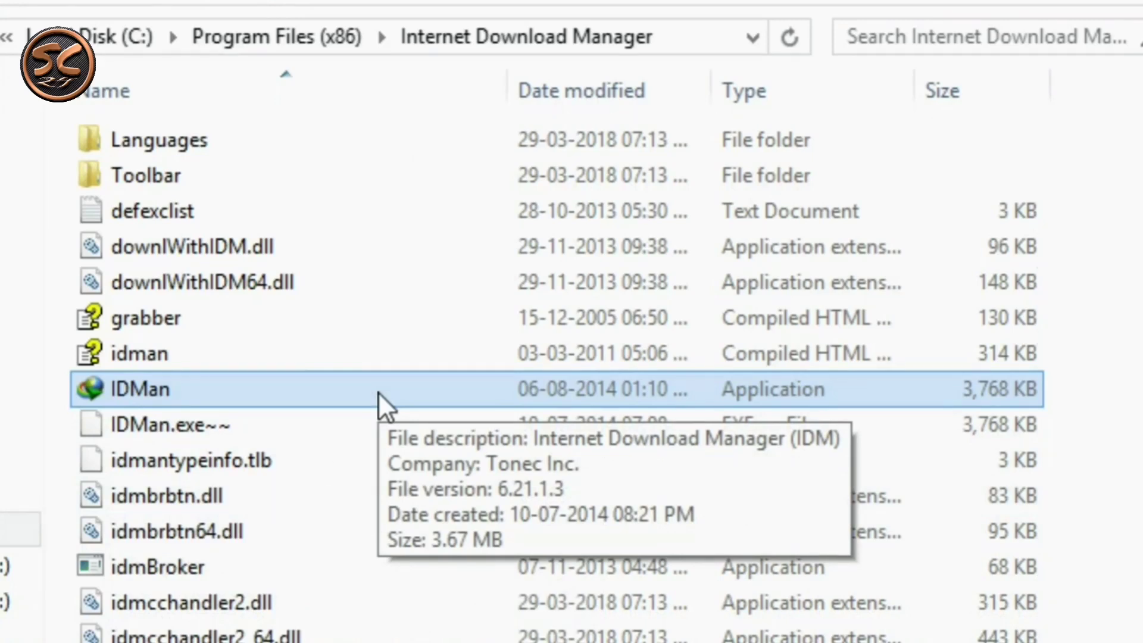
- Launch IDMan from the installation folder, dismiss the Tip of the Day, and check the Registration options
double_click(377, 392)
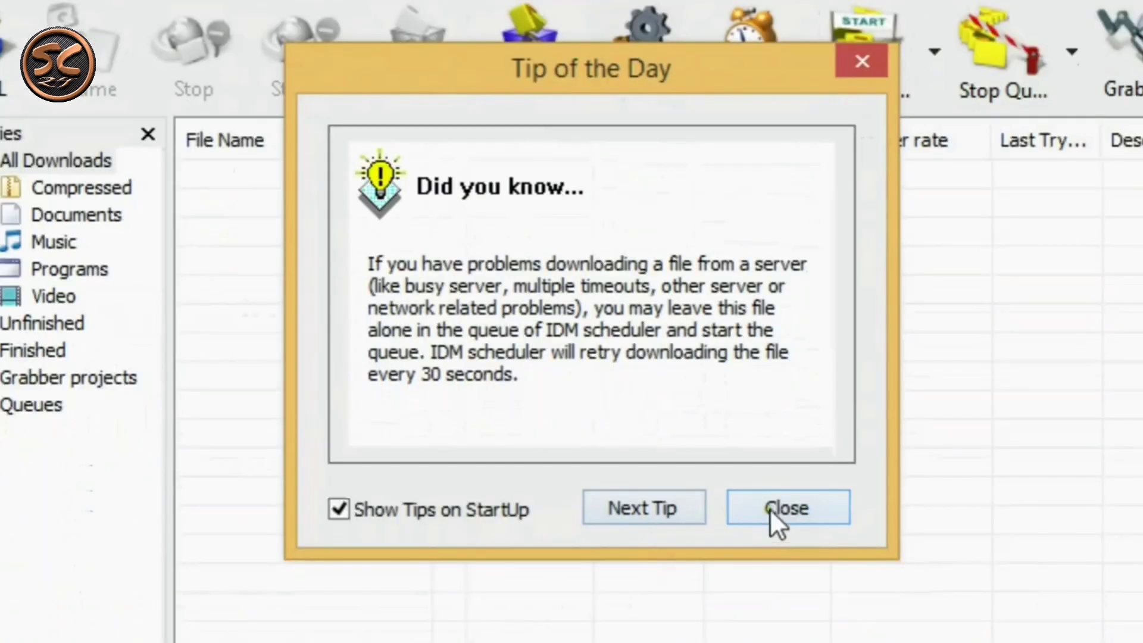
click(770, 509)
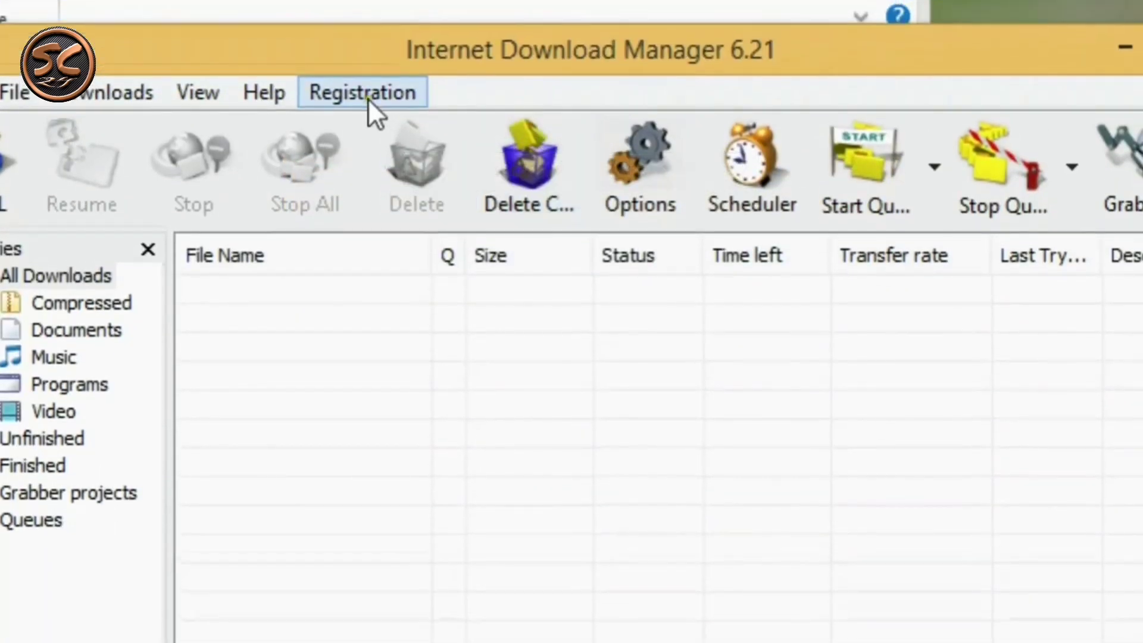
click(367, 9)
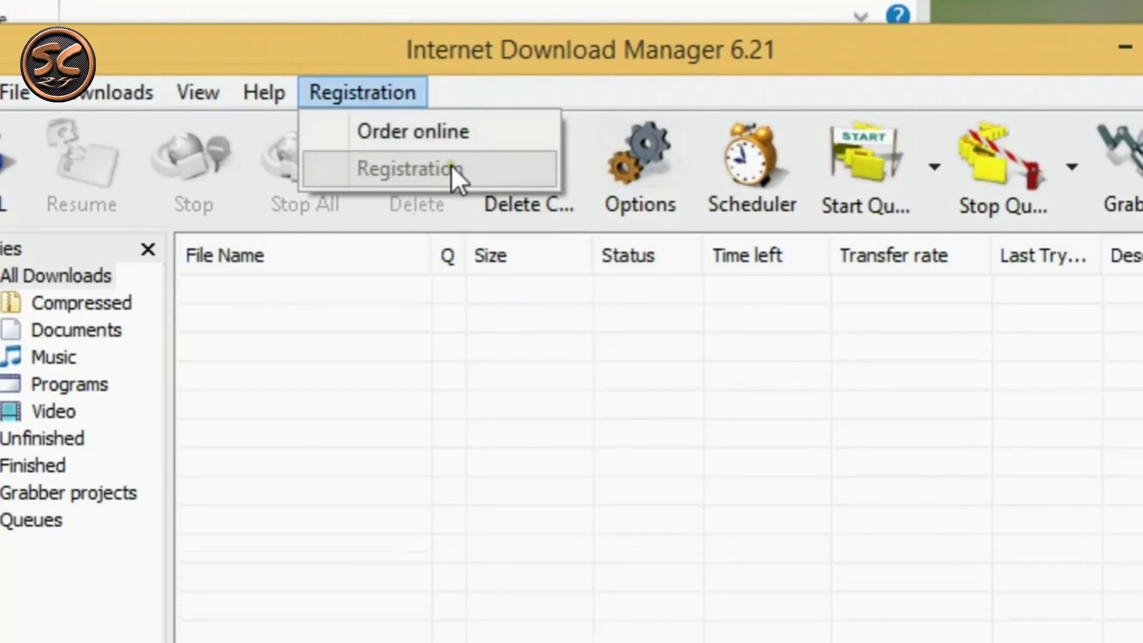
click(423, 384)
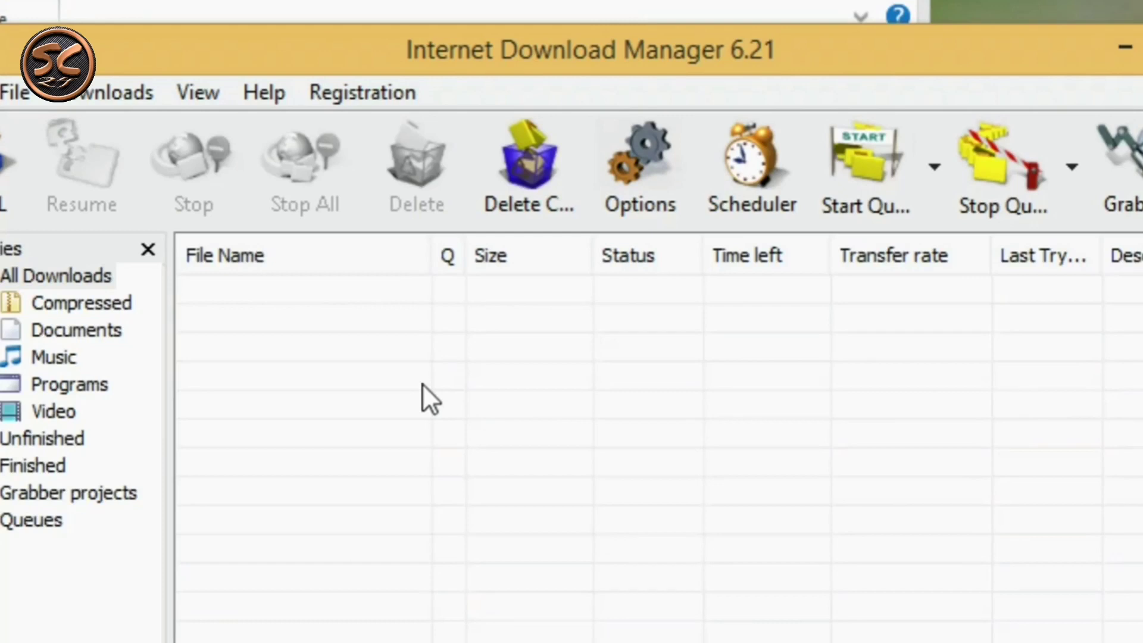